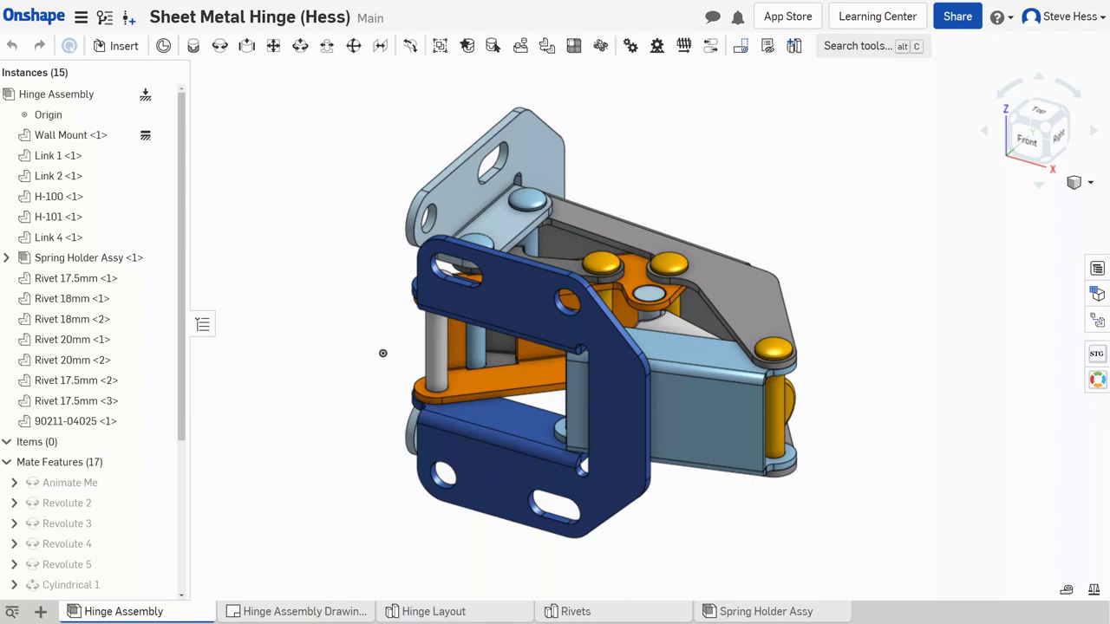
Step: Open OpenBOM for the hinge assembly and review which properties its settings assign to Instance (BOM), Item (Catalog) or None
left_click(1096, 355)
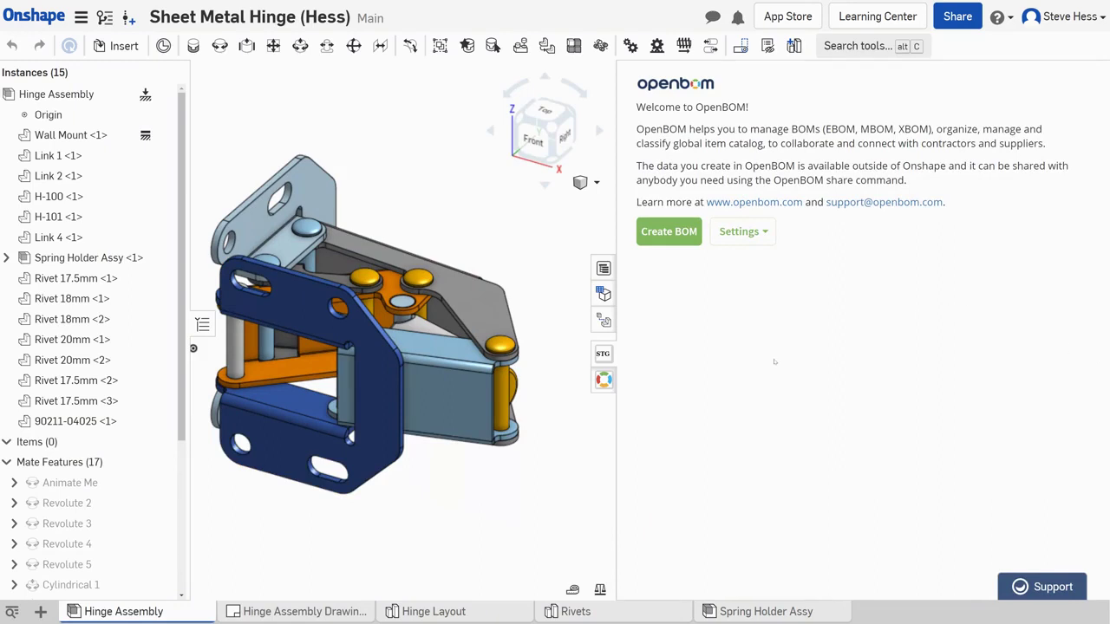
left_click(763, 232)
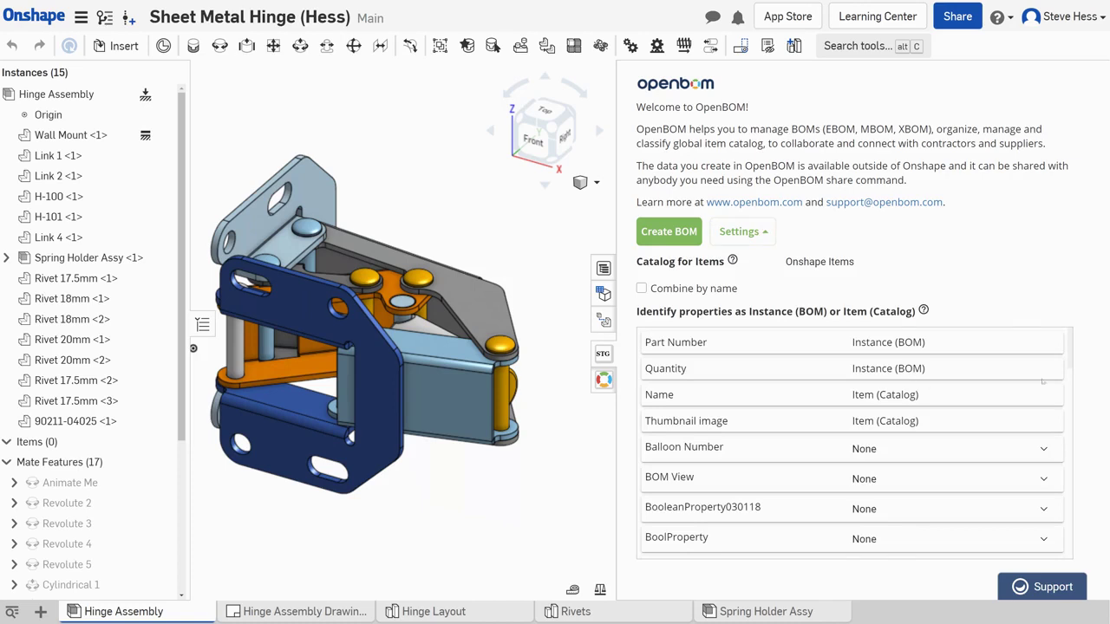
left_click_drag(1071, 344, 1072, 494)
left_click(958, 419)
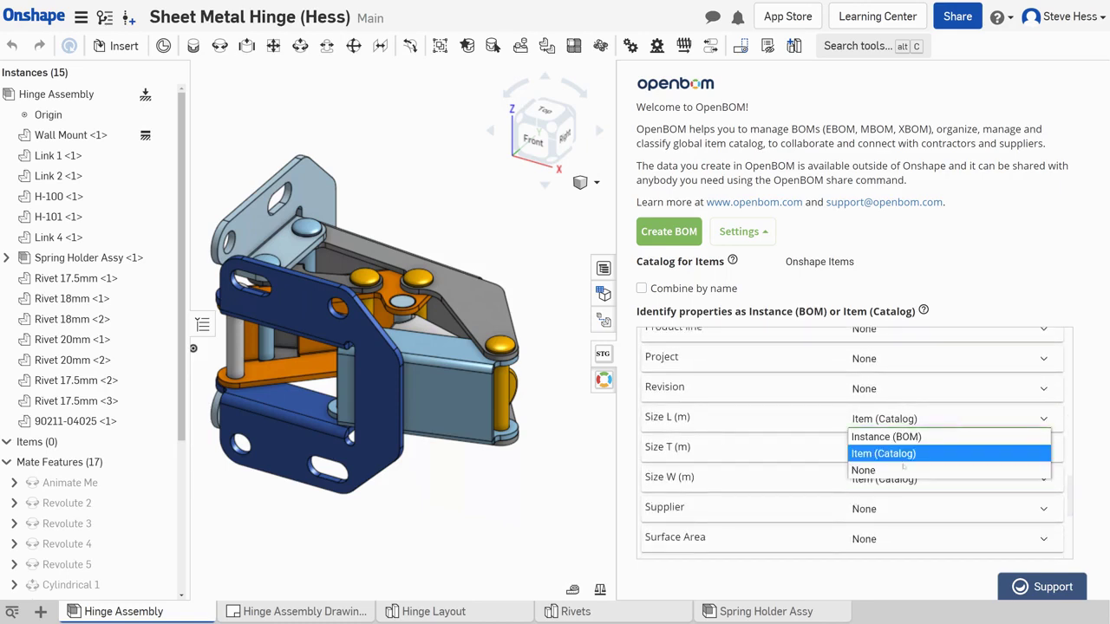
left_click(955, 391)
left_click_drag(1071, 492, 1071, 538)
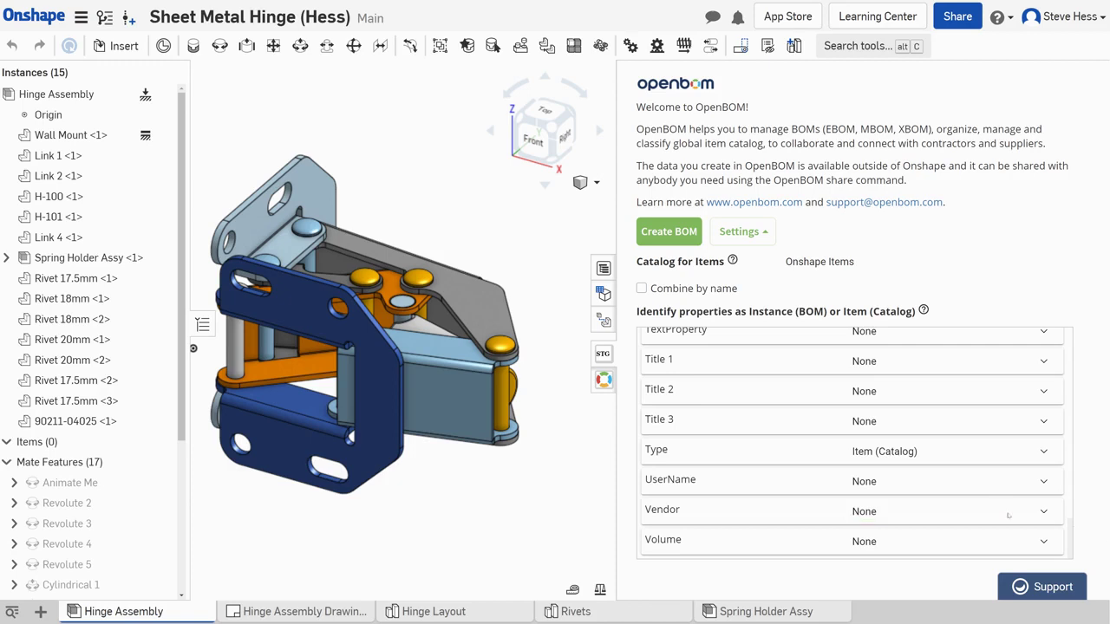
scroll(876, 390, "up", 5)
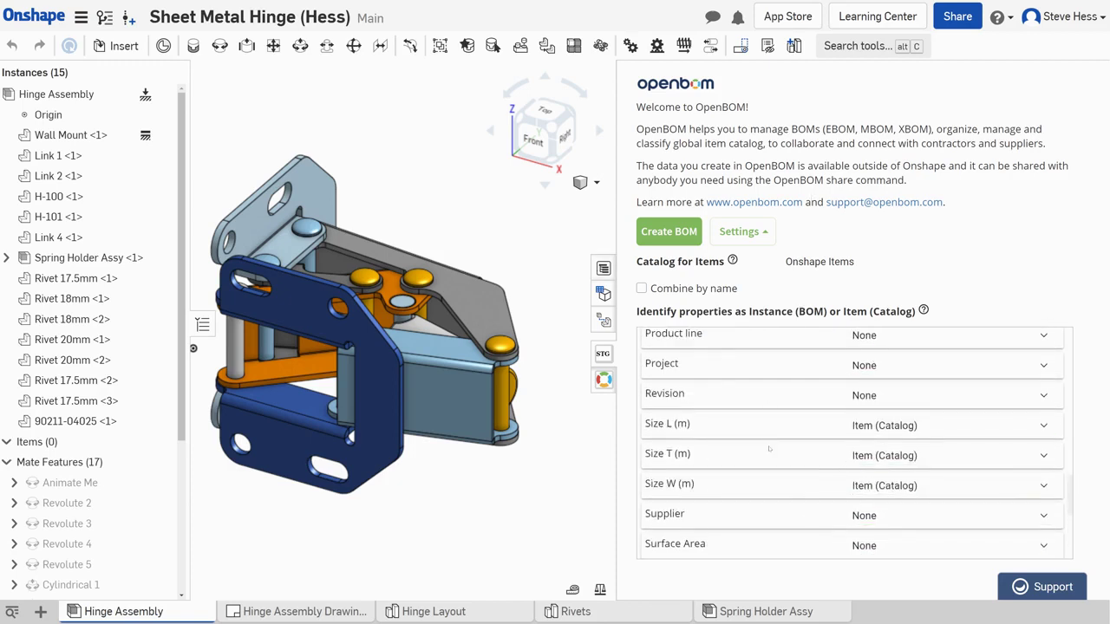
scroll(789, 476, "up", 5)
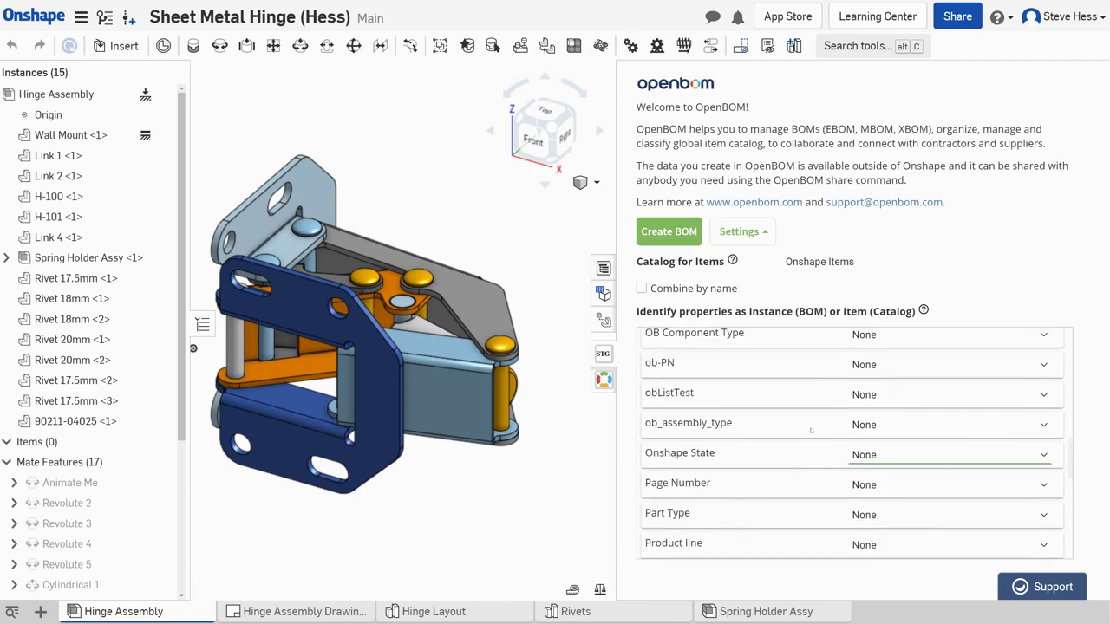
left_click(743, 232)
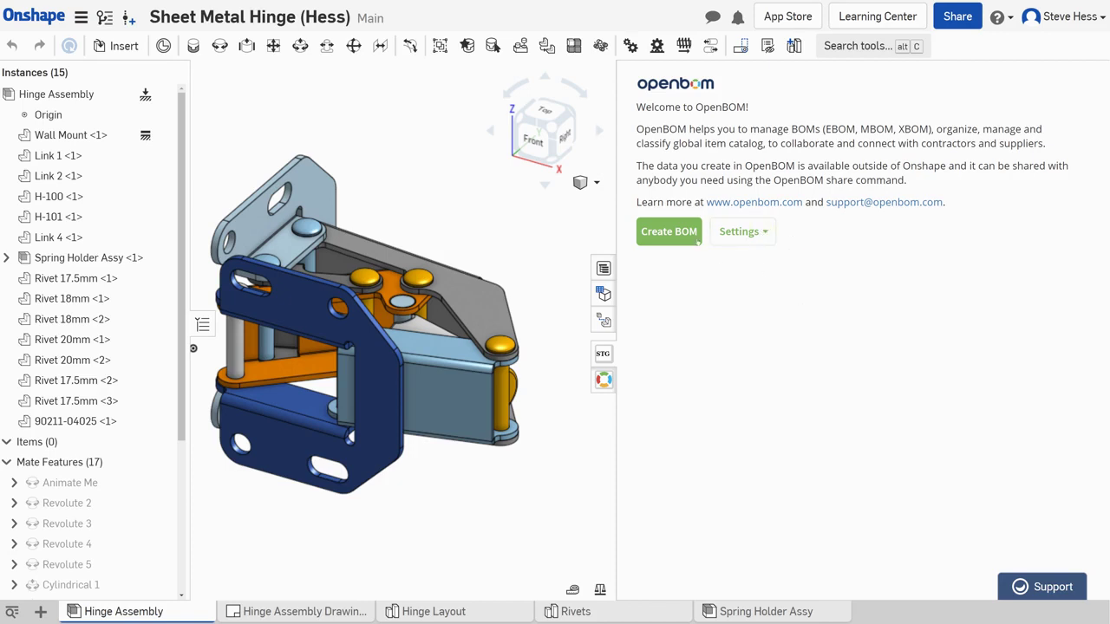
Step: Create the bill of materials for the Hinge Assembly and expand the Spring Holder sub-assembly row
left_click(685, 232)
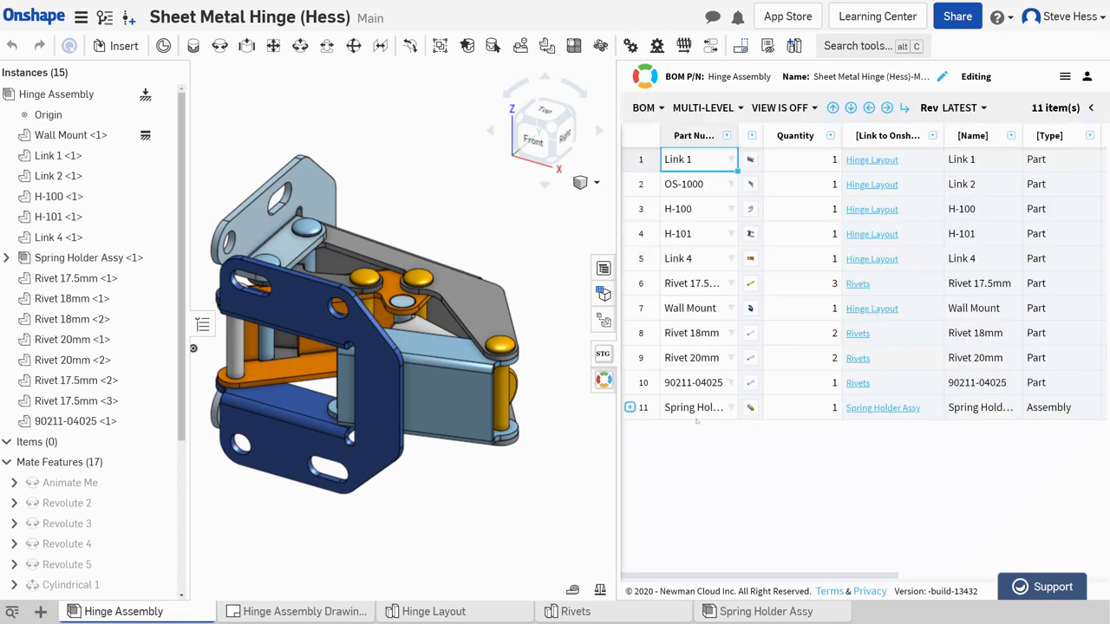
left_click(631, 407)
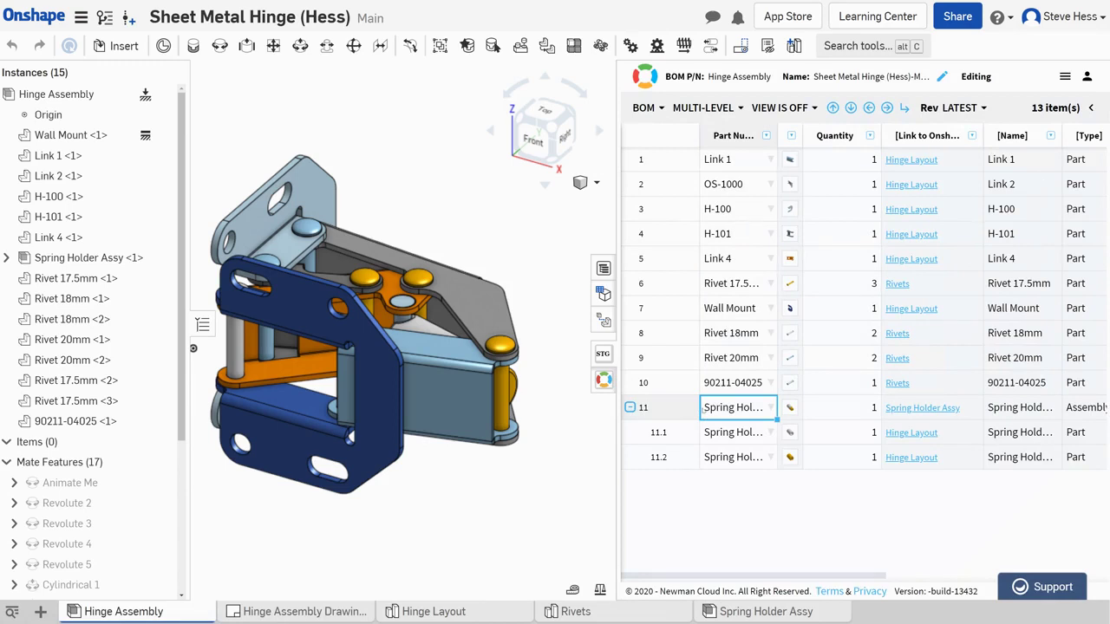
Step: Enlarge the part thumbnails, widen the BOM display area, and examine the remaining property columns through Size X
left_click_drag(803, 136, 818, 132)
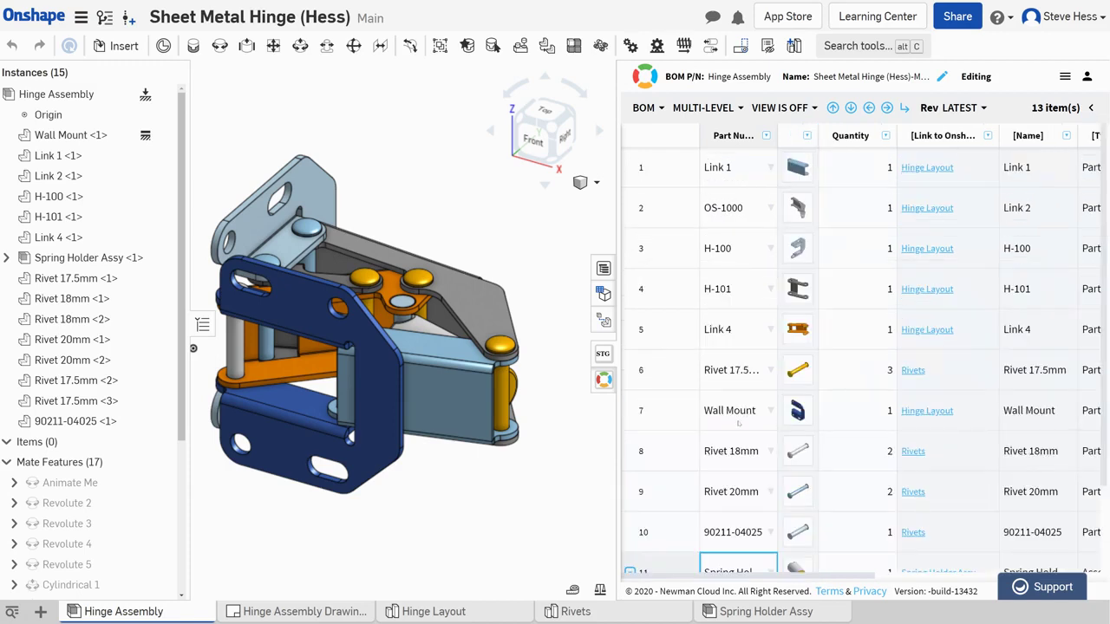
left_click_drag(618, 548, 573, 542)
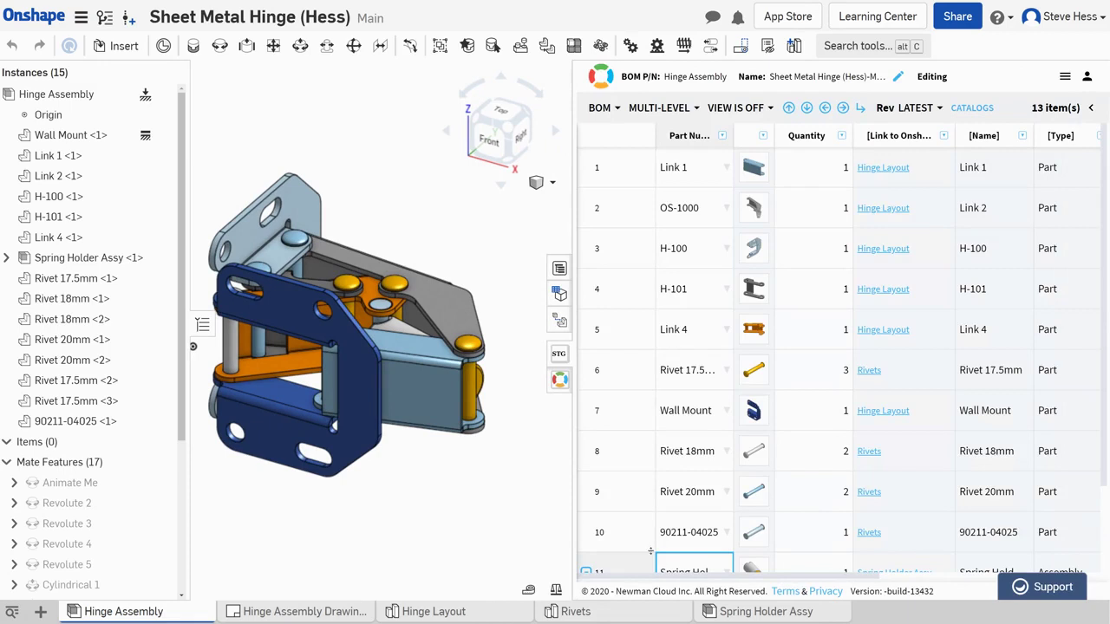
left_click_drag(655, 579, 893, 579)
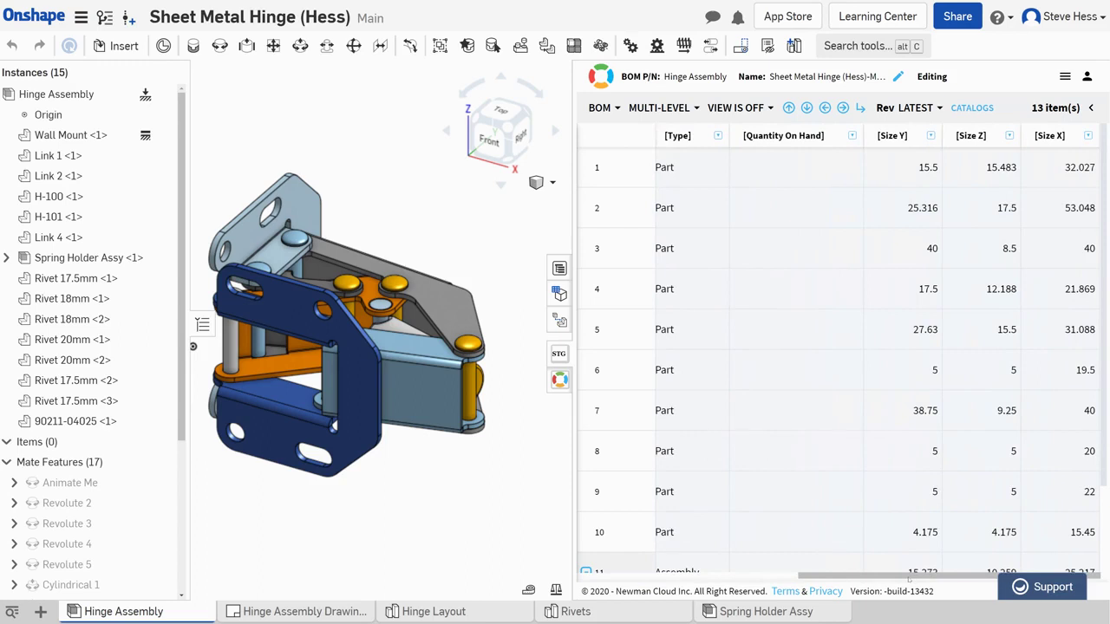
left_click_drag(865, 579, 642, 580)
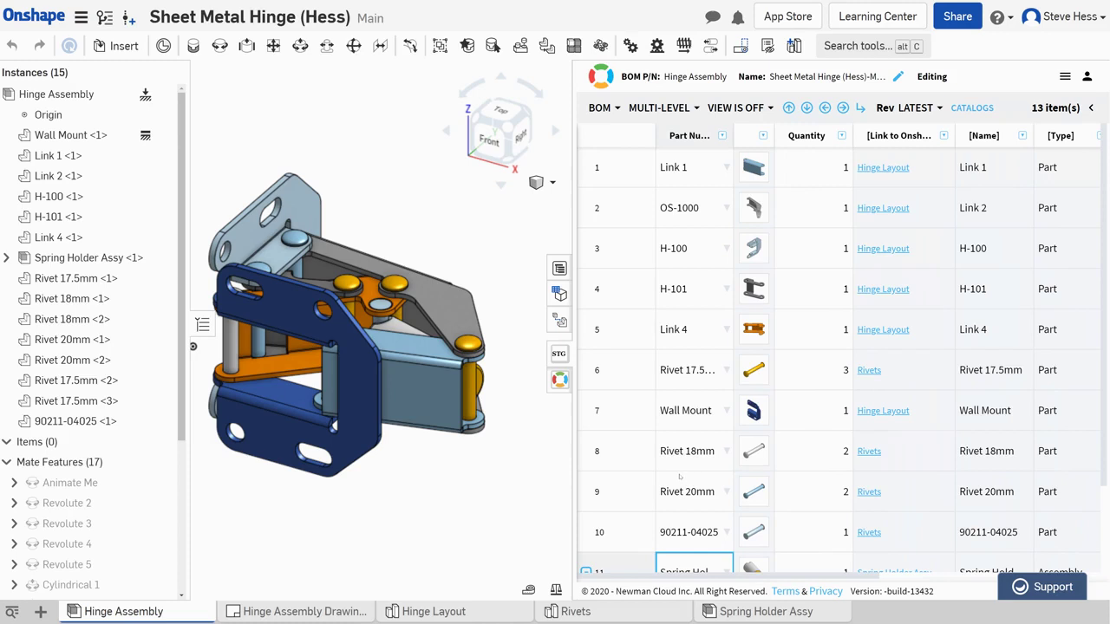
Step: Clear the part number in the Link 1 instance's properties and save the change
right_click(63, 157)
left_click(89, 169)
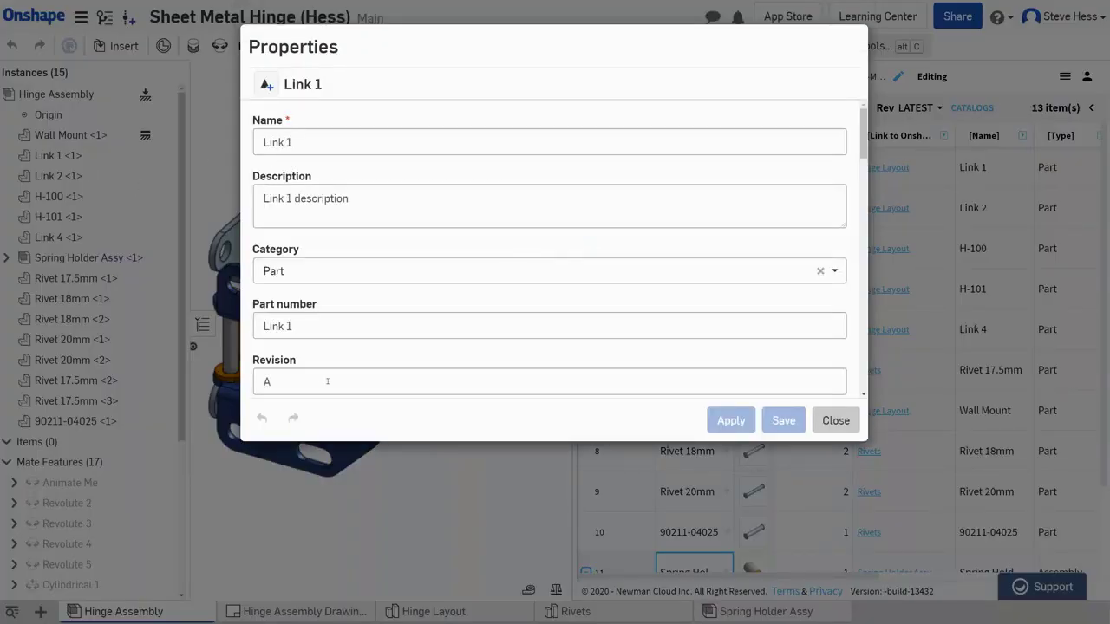
scroll(331, 307, "down", 2)
scroll(350, 332, "down", 2)
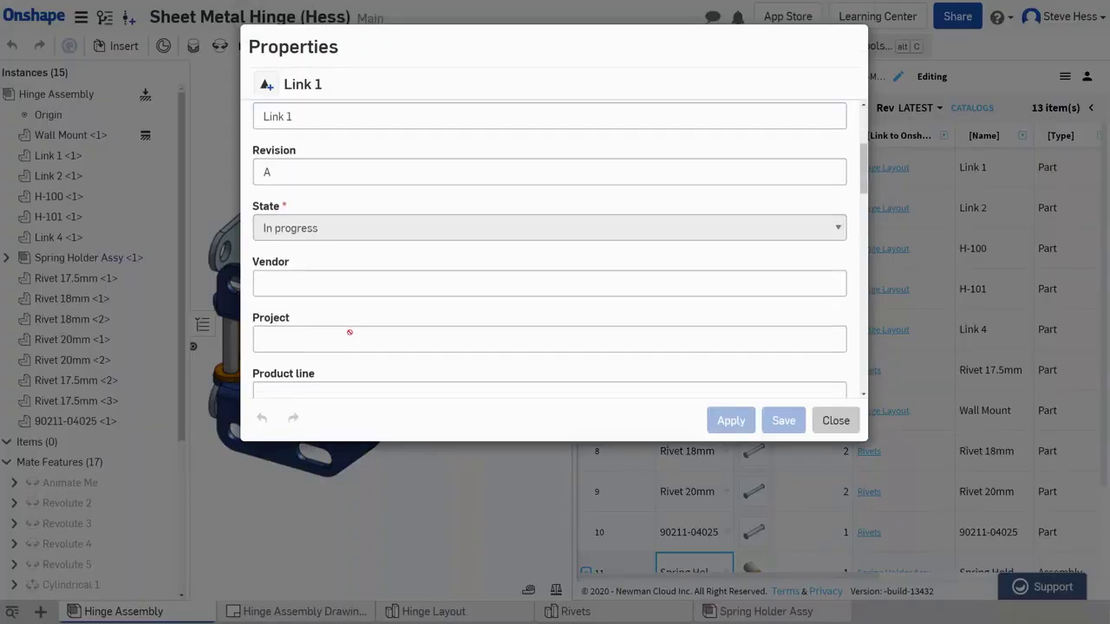
scroll(351, 332, "up", 2)
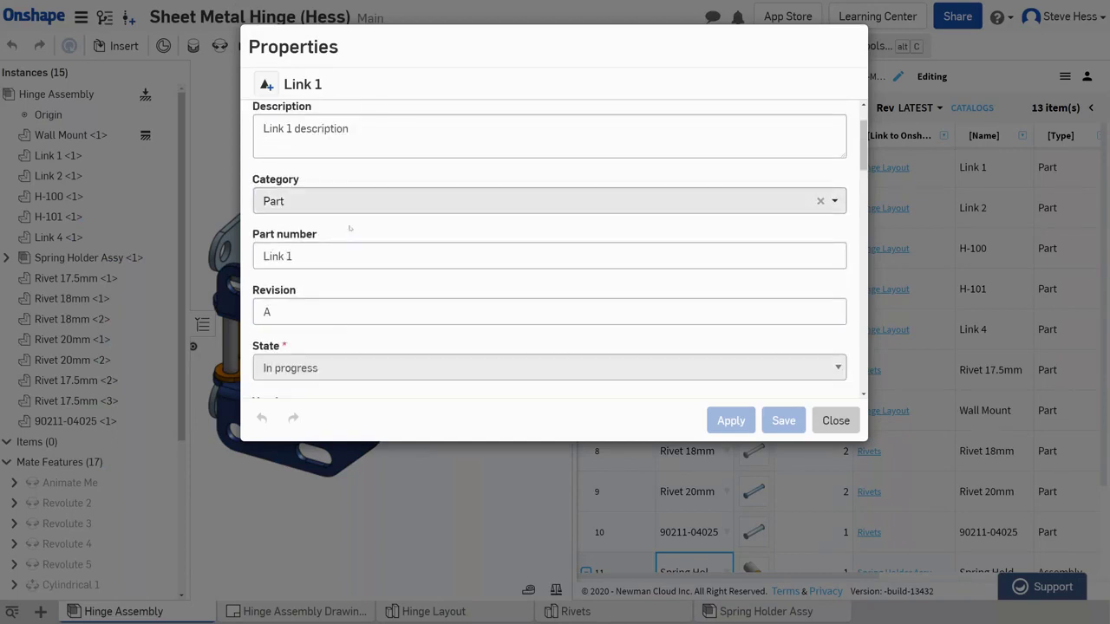
left_click(345, 254)
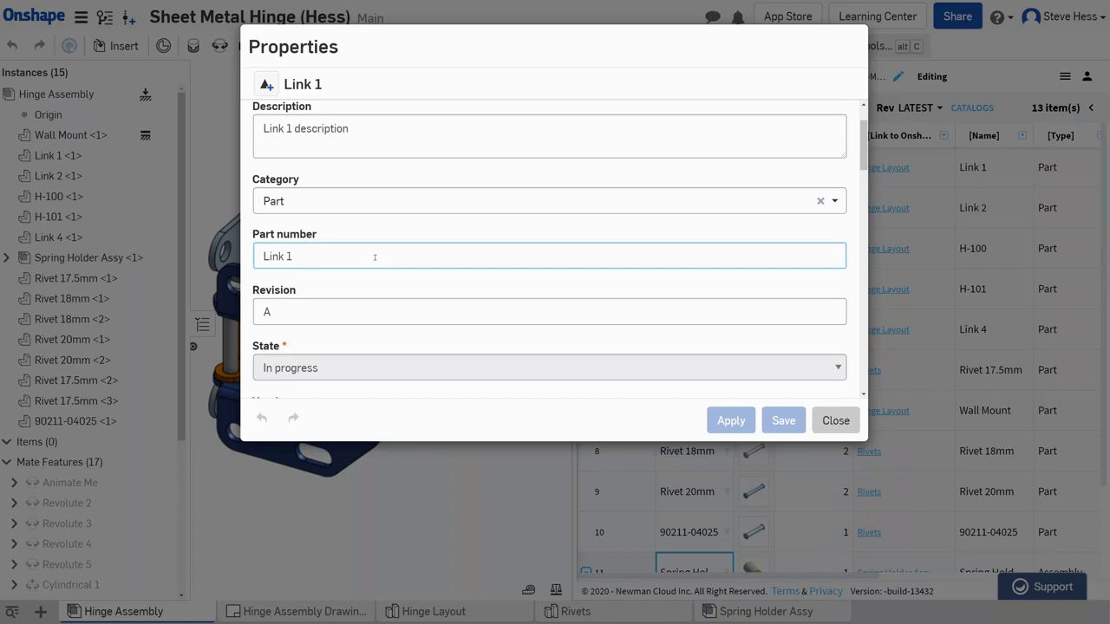
key("BackSpace")
key("BackSpace")
key("BackSpace")
key("BackSpace")
key("BackSpace")
key("BackSpace")
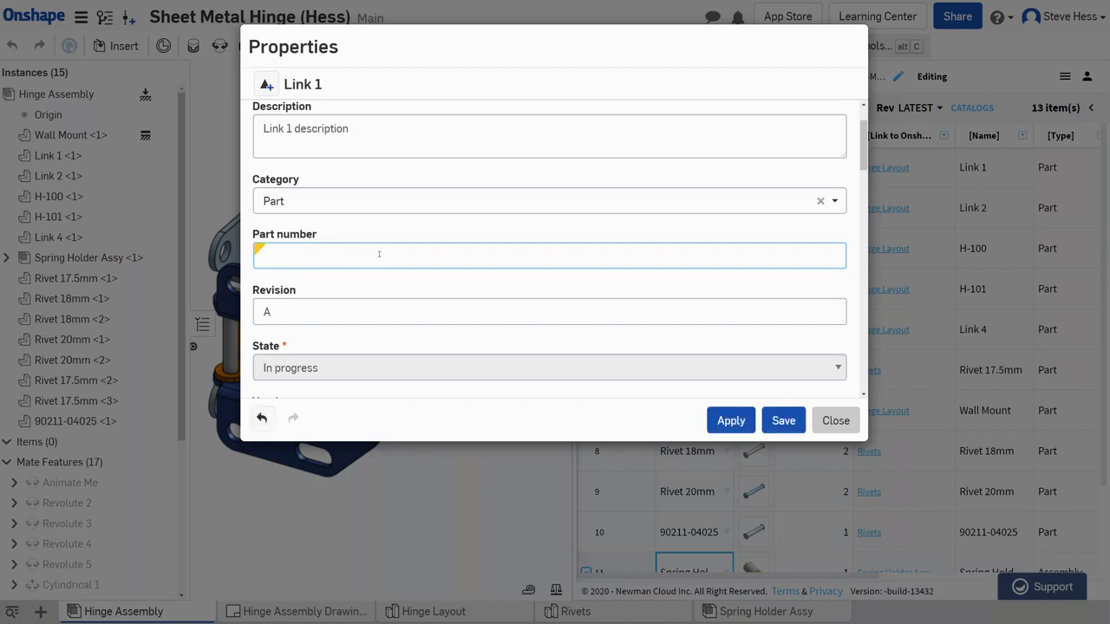
left_click(744, 430)
left_click(785, 421)
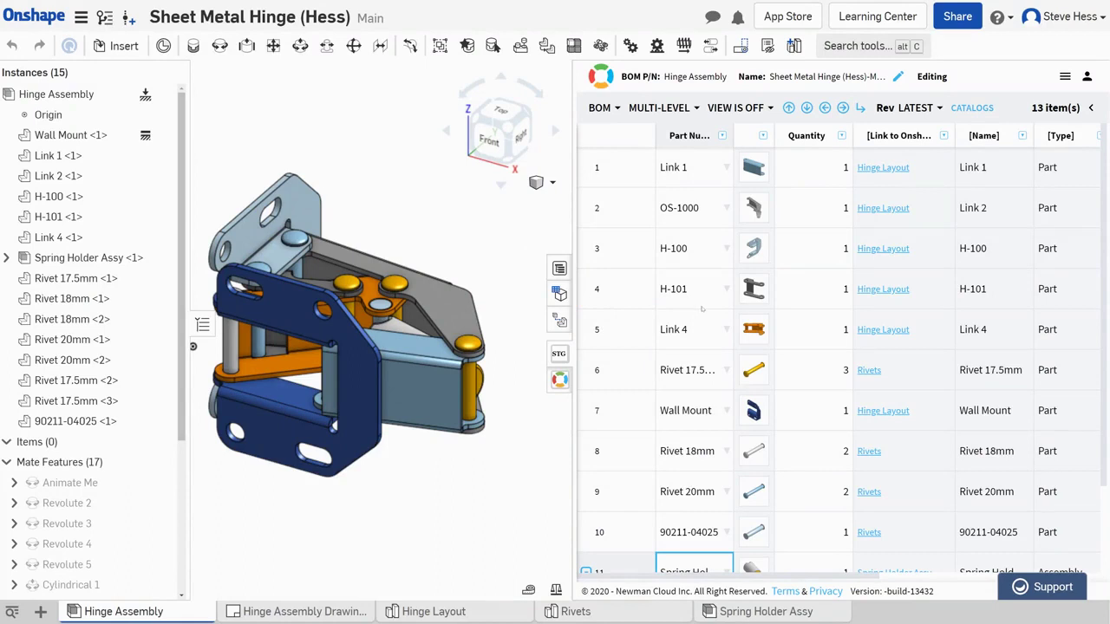
Step: Widen the BOM's Part Number column, then generate a new part number for Link 1 in its item information and save it
left_click(675, 176)
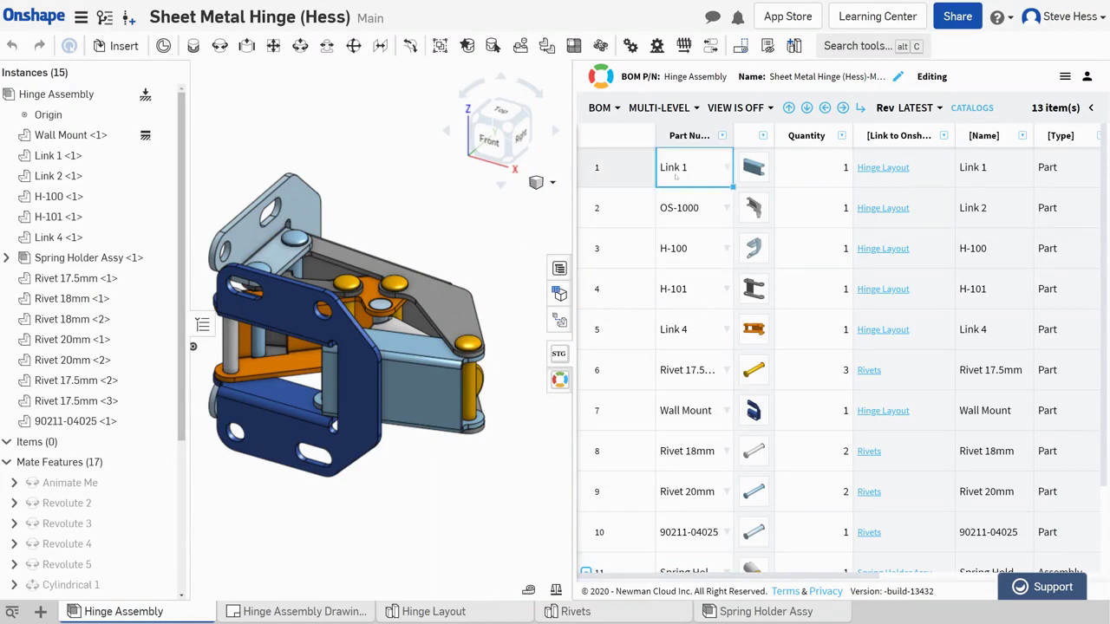
left_click_drag(733, 135, 758, 136)
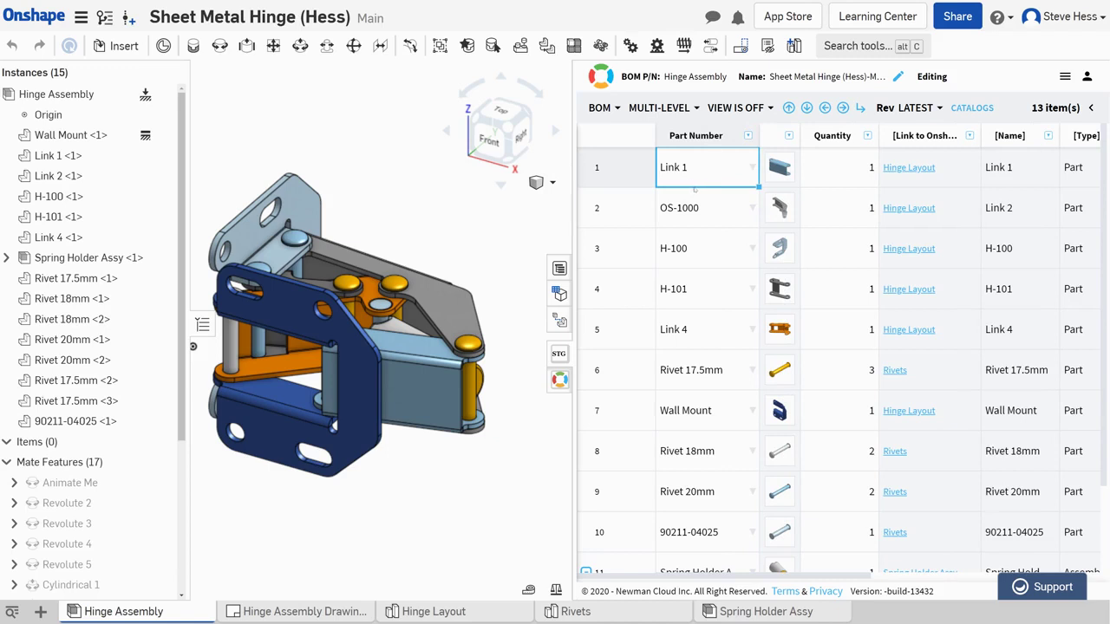
right_click(645, 168)
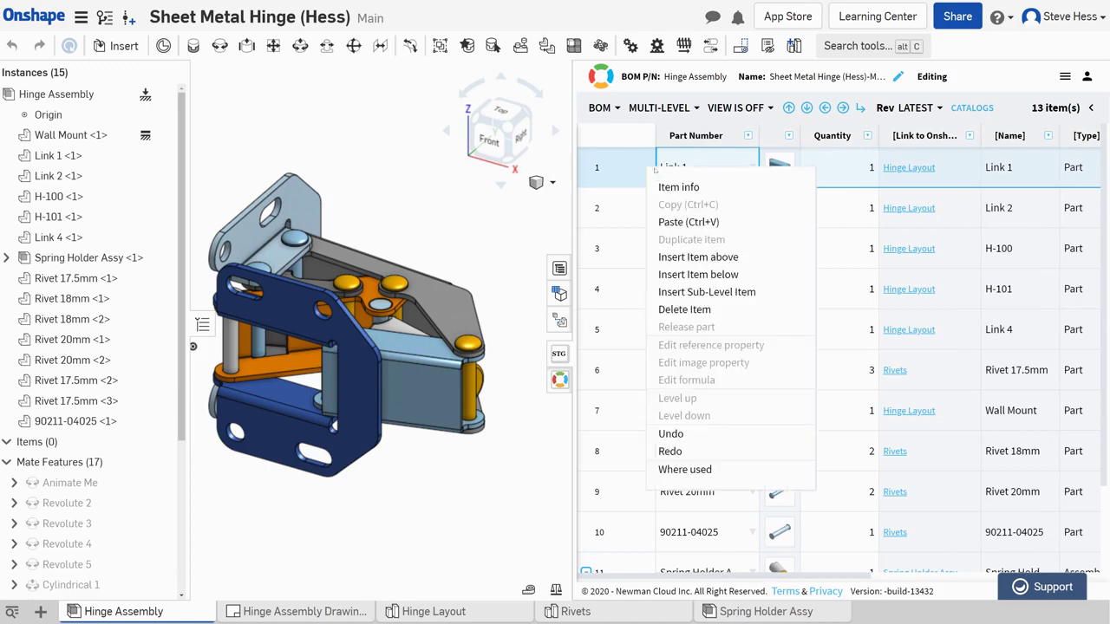
left_click(659, 186)
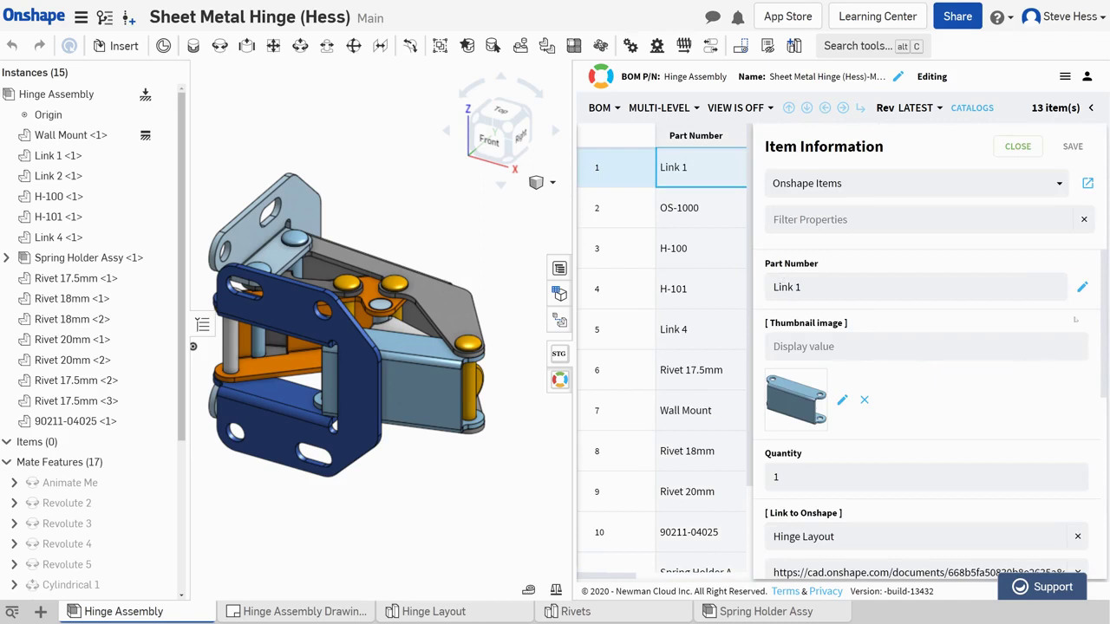
left_click(1082, 287)
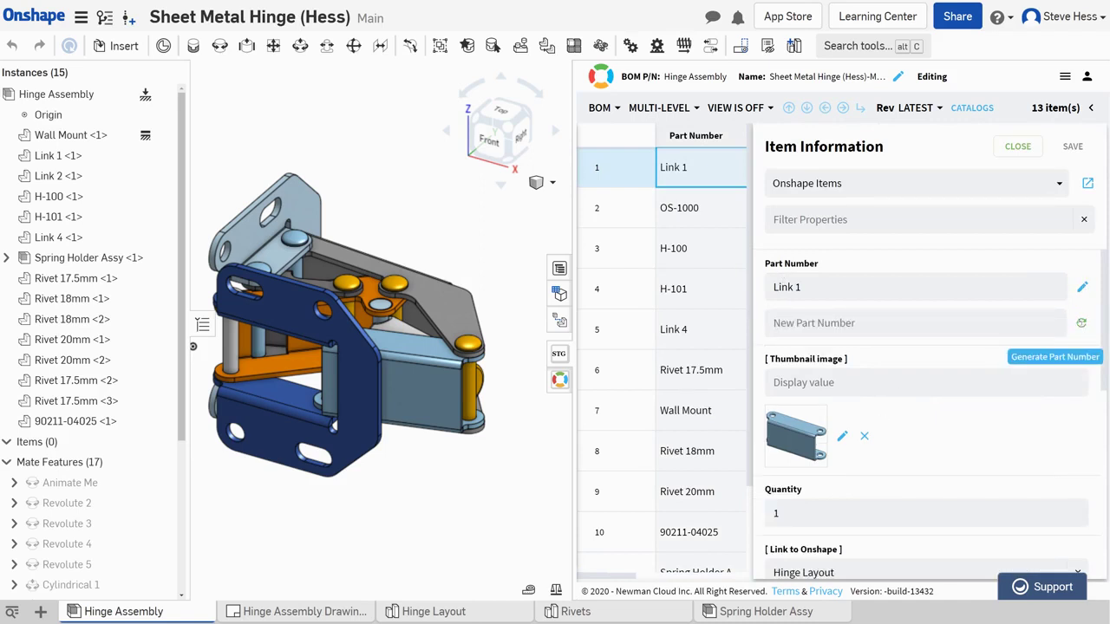
left_click(1081, 322)
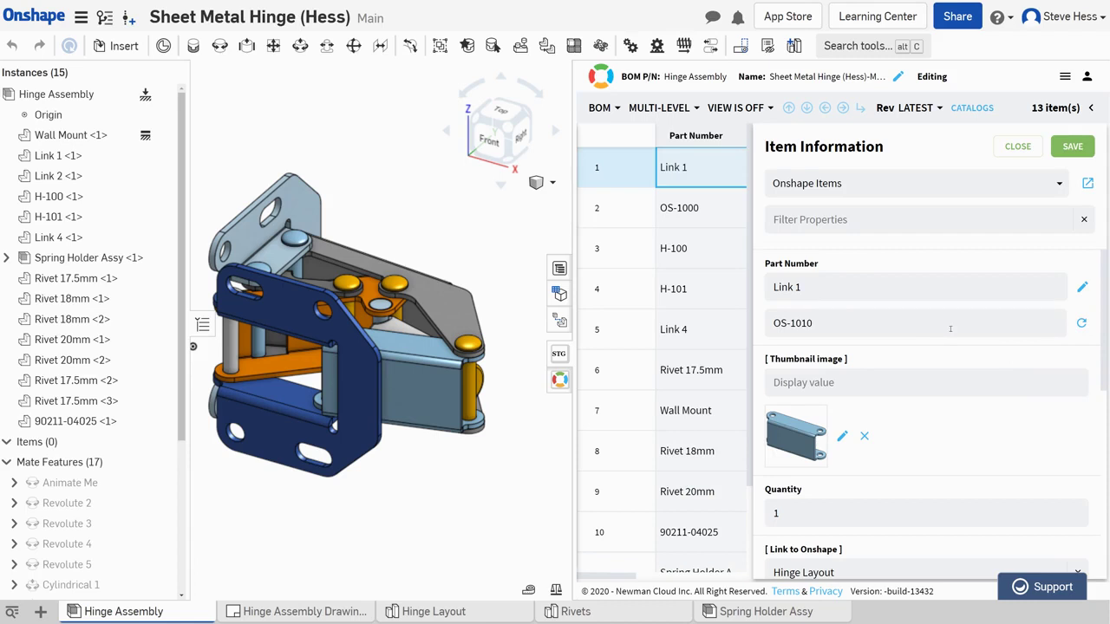
left_click(1072, 145)
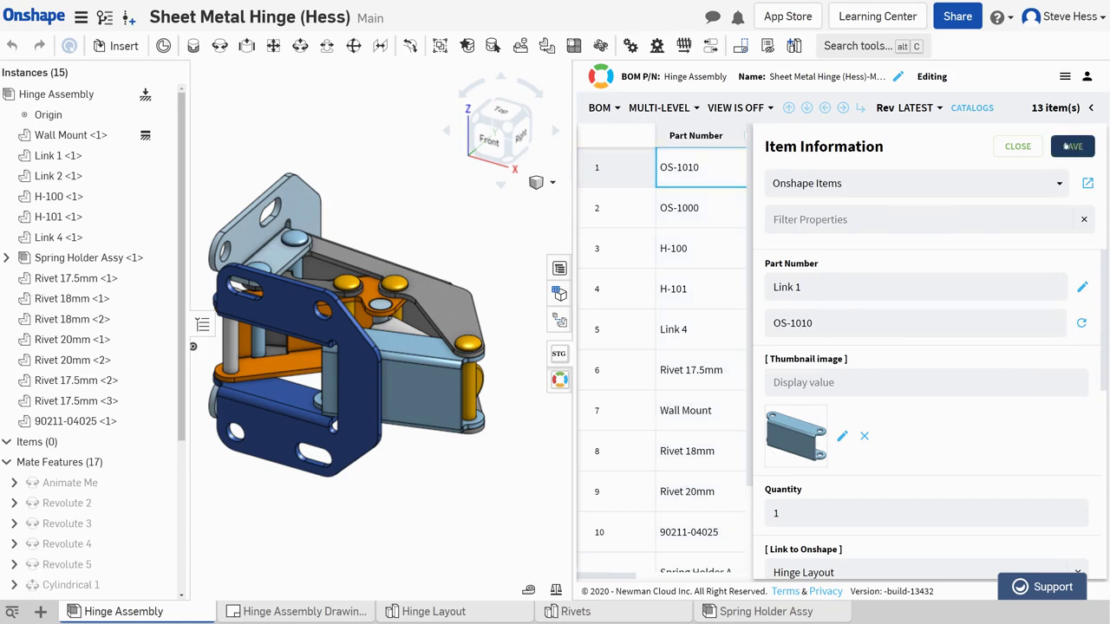
left_click(1065, 77)
left_click(1015, 127)
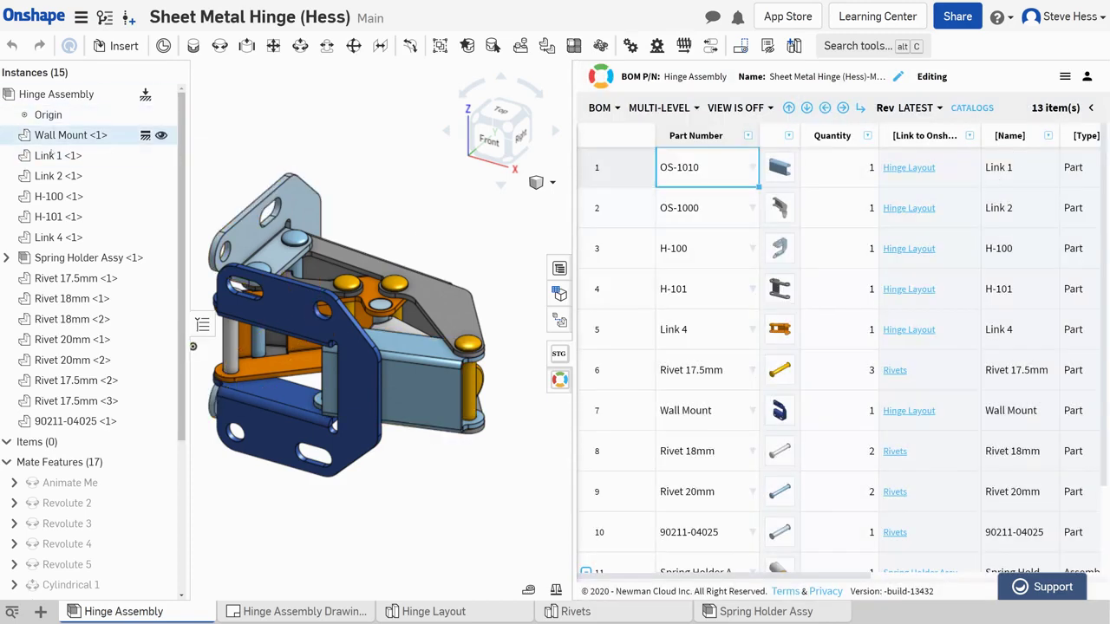
Step: Check the part number in the Link 1 instance's Onshape properties
right_click(55, 156)
left_click(100, 165)
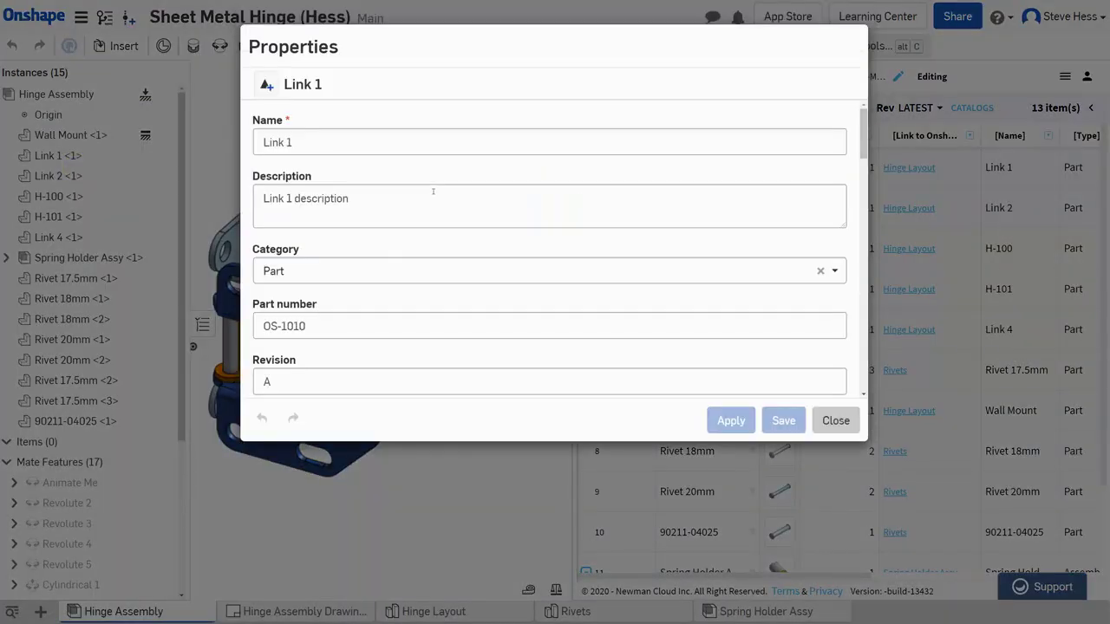
left_click(348, 328)
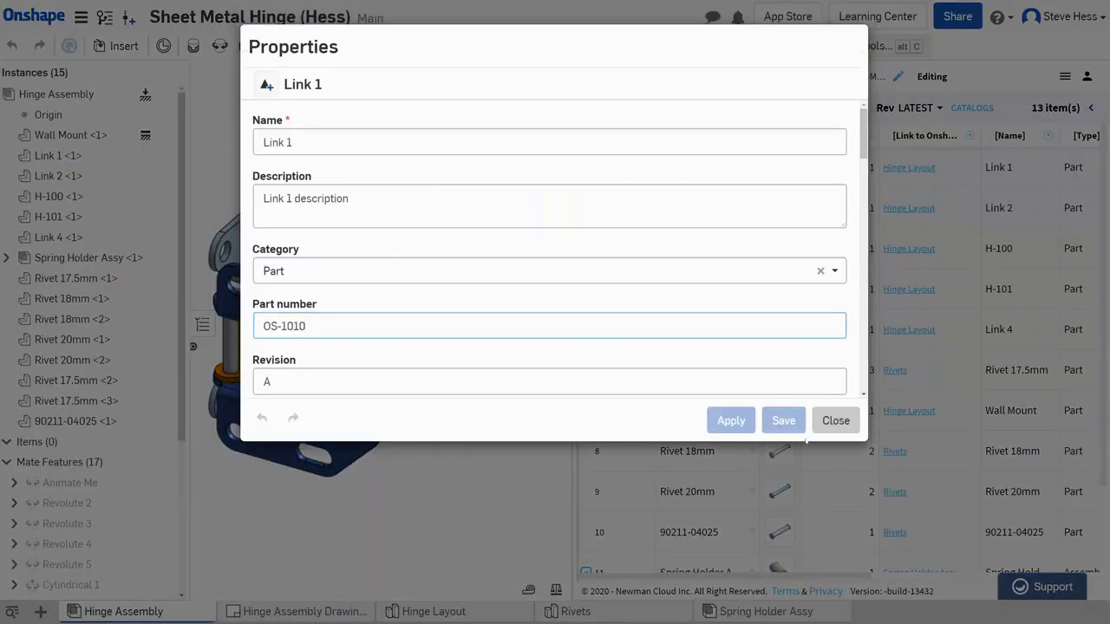
left_click(821, 425)
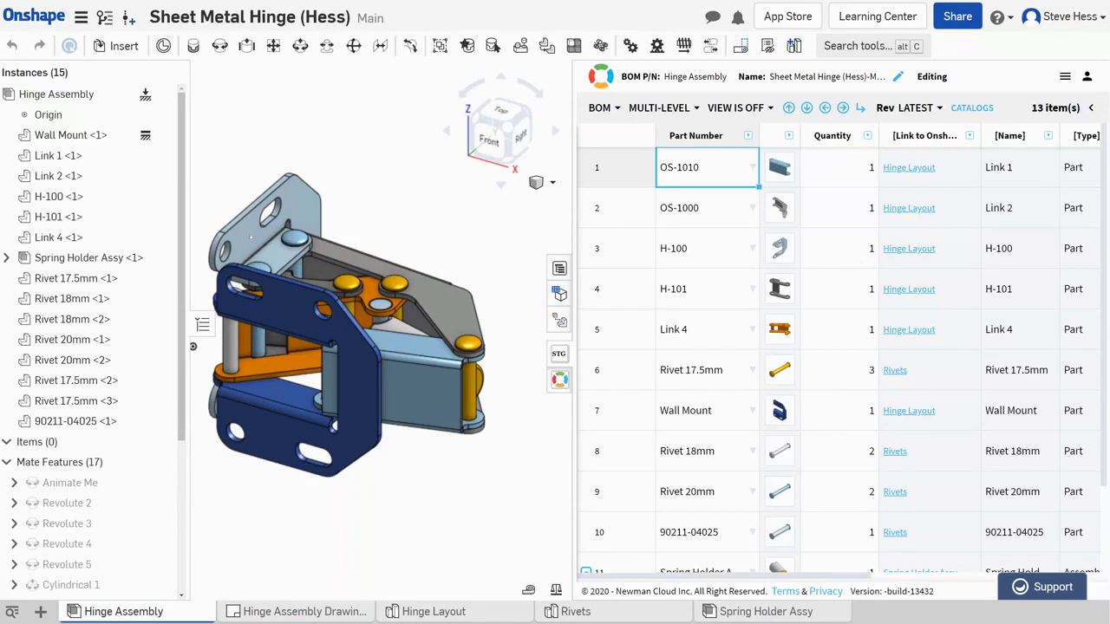
Step: Check the Wall Mount's part number in its Onshape properties and in its BOM row
left_click(111, 202)
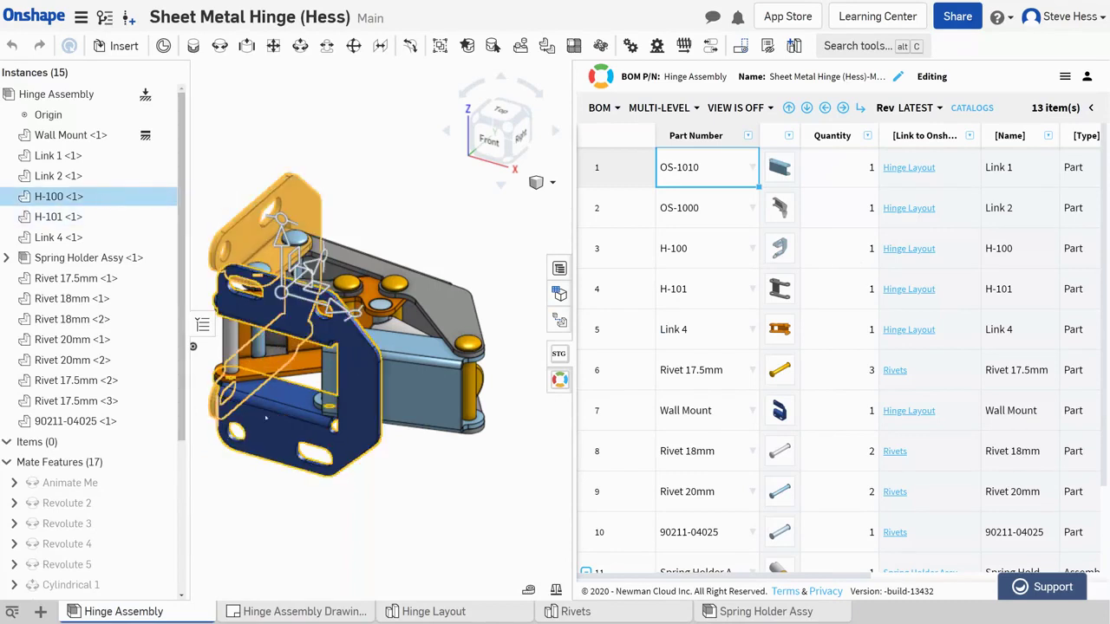
left_click(76, 138)
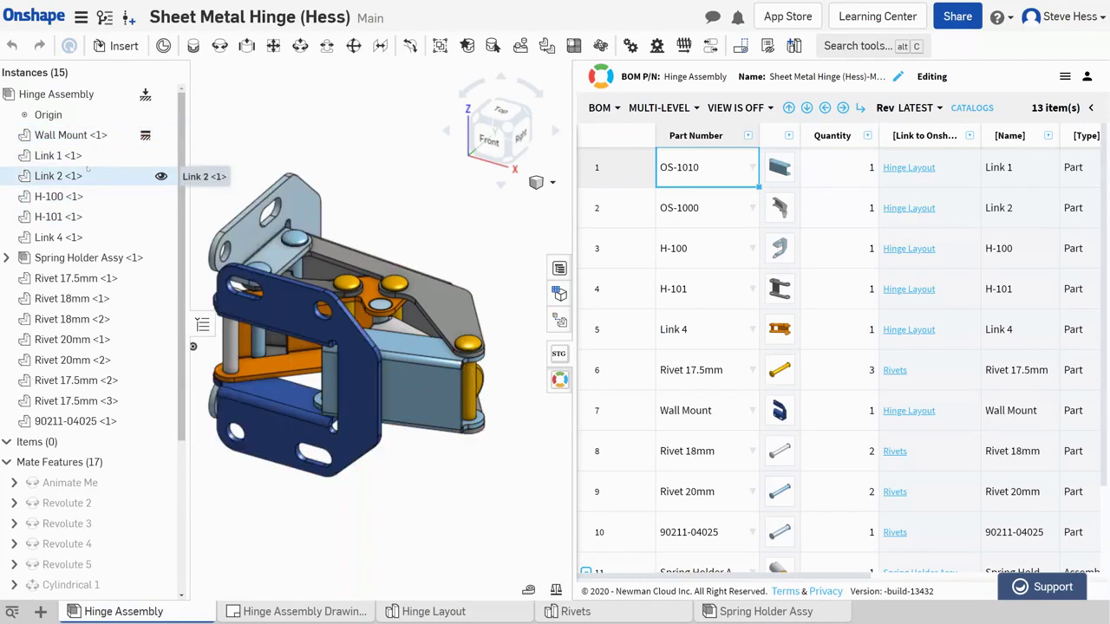
right_click(82, 137)
left_click(130, 148)
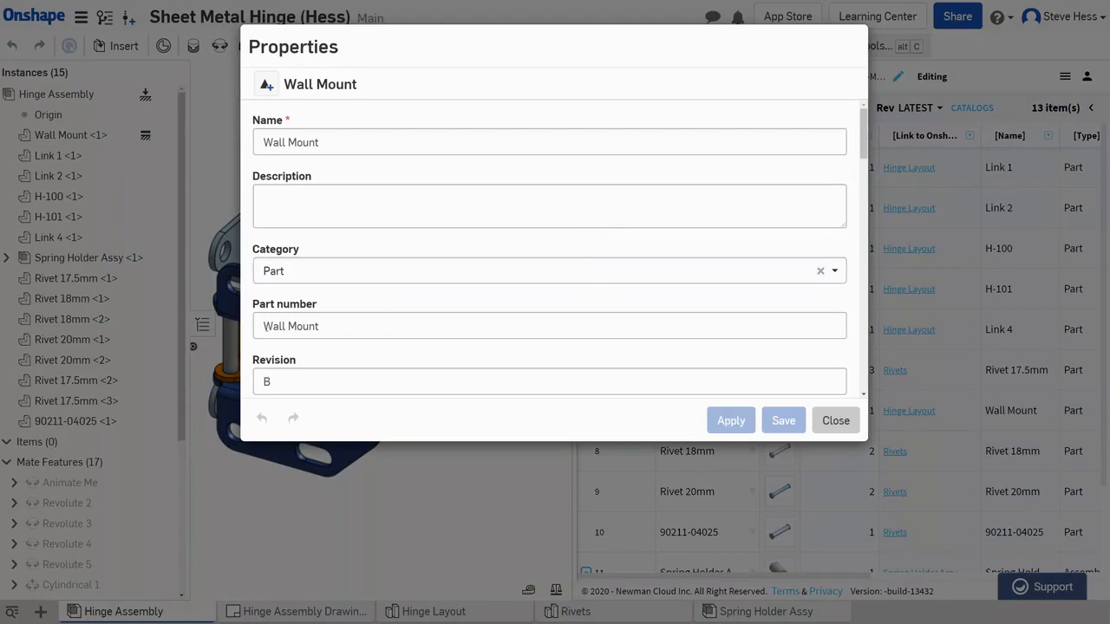
left_click(836, 420)
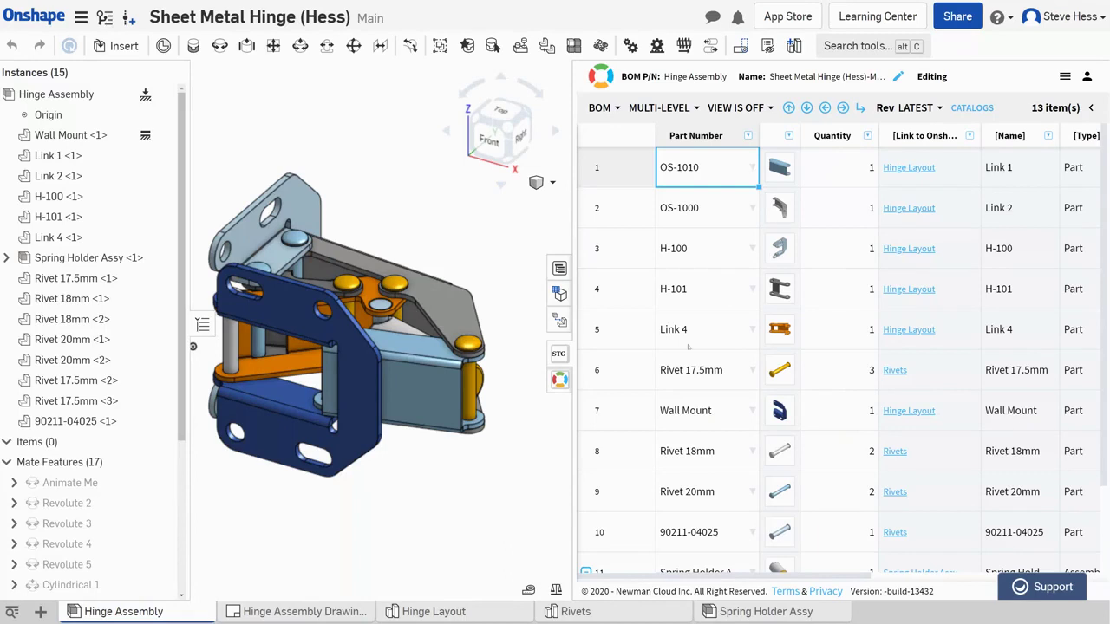
left_click(685, 415)
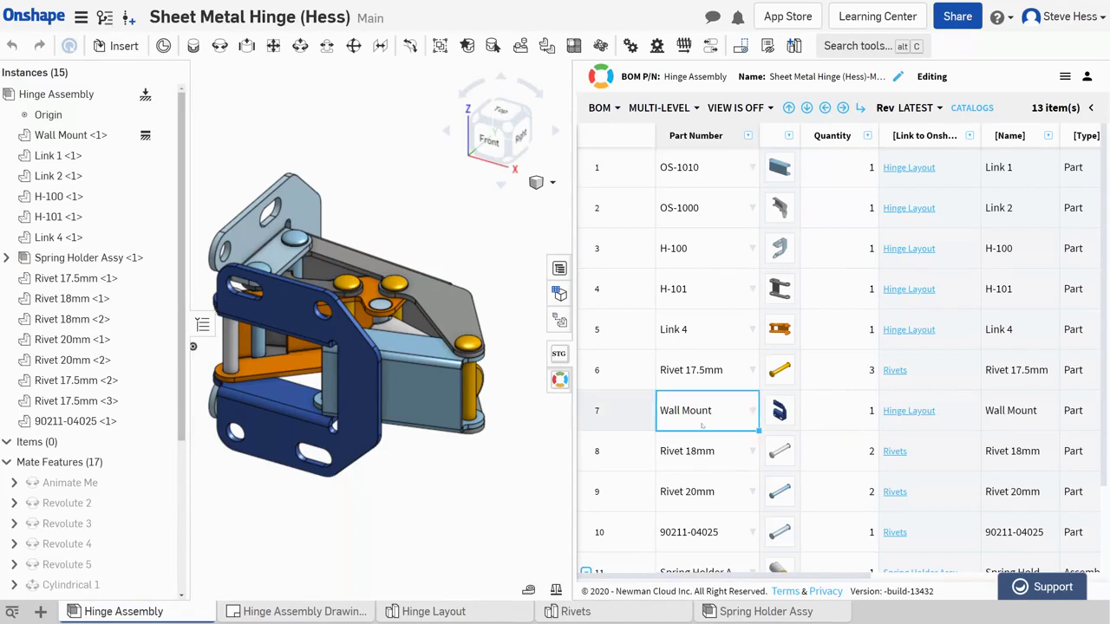
Step: Generate a new part number for the Wall Mount in its item information, save it, and run the BOM's properties update
left_click(618, 423)
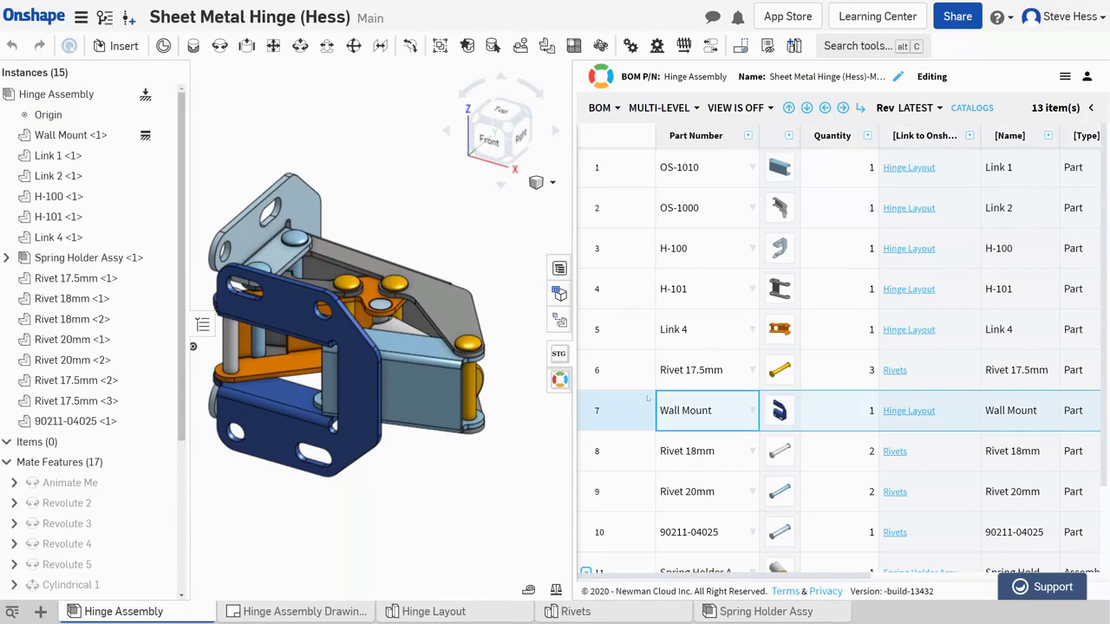
right_click(626, 413)
left_click(641, 428)
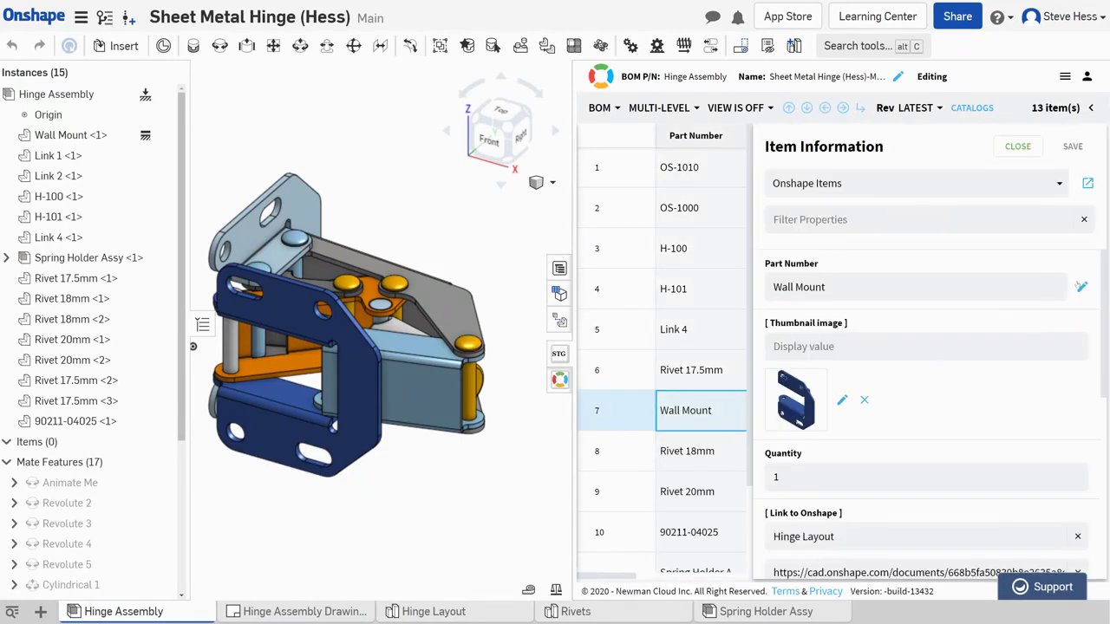
left_click(1083, 287)
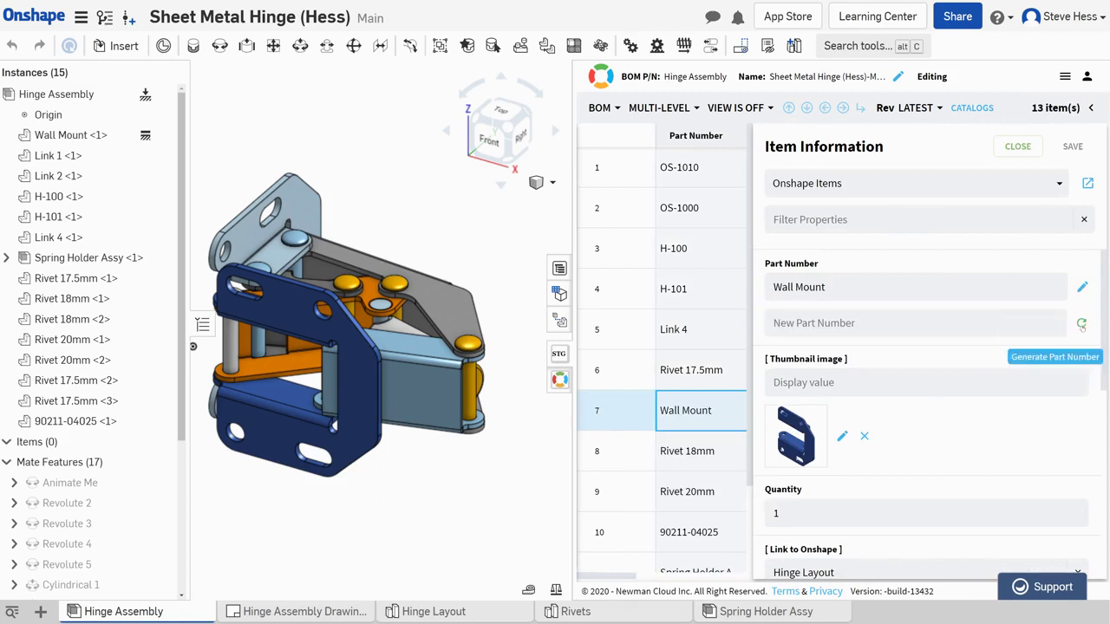
left_click(1081, 324)
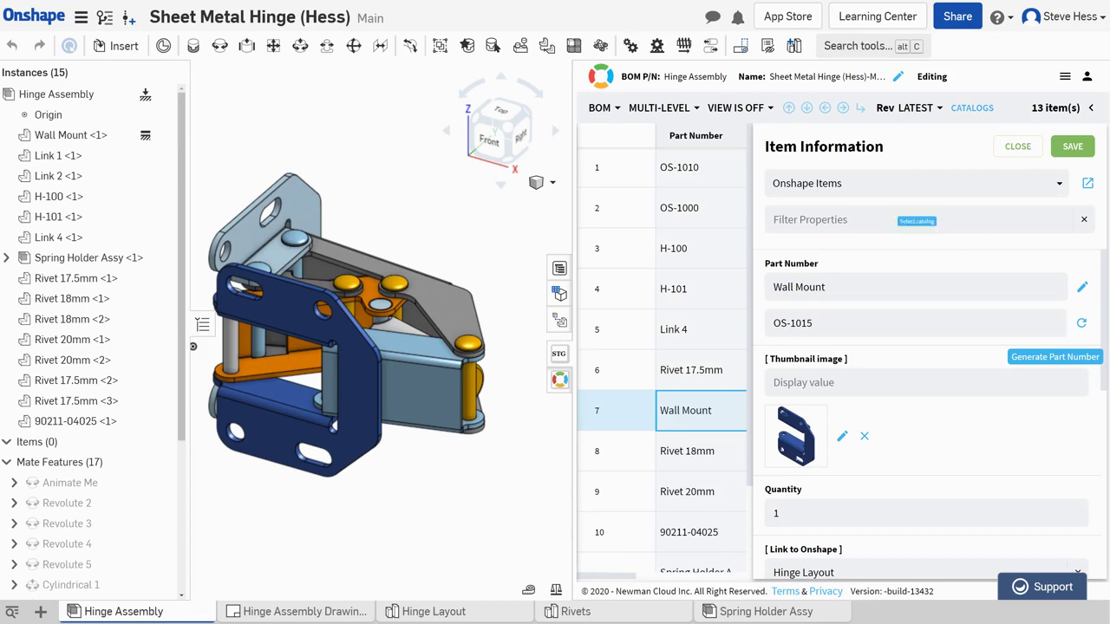
left_click(1073, 146)
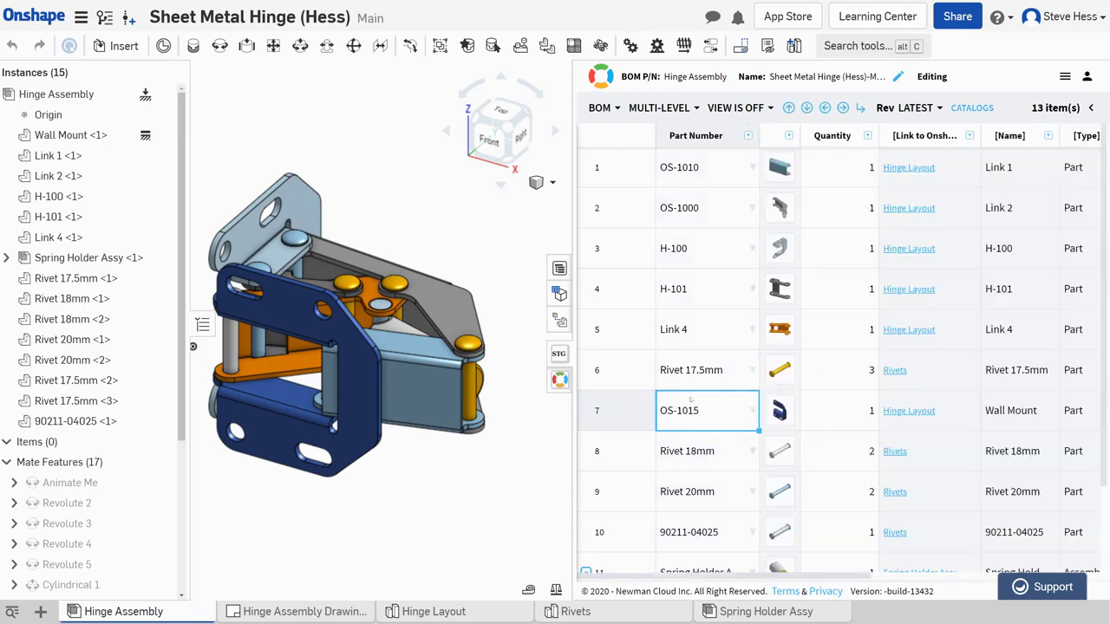
left_click(1064, 76)
left_click(1002, 124)
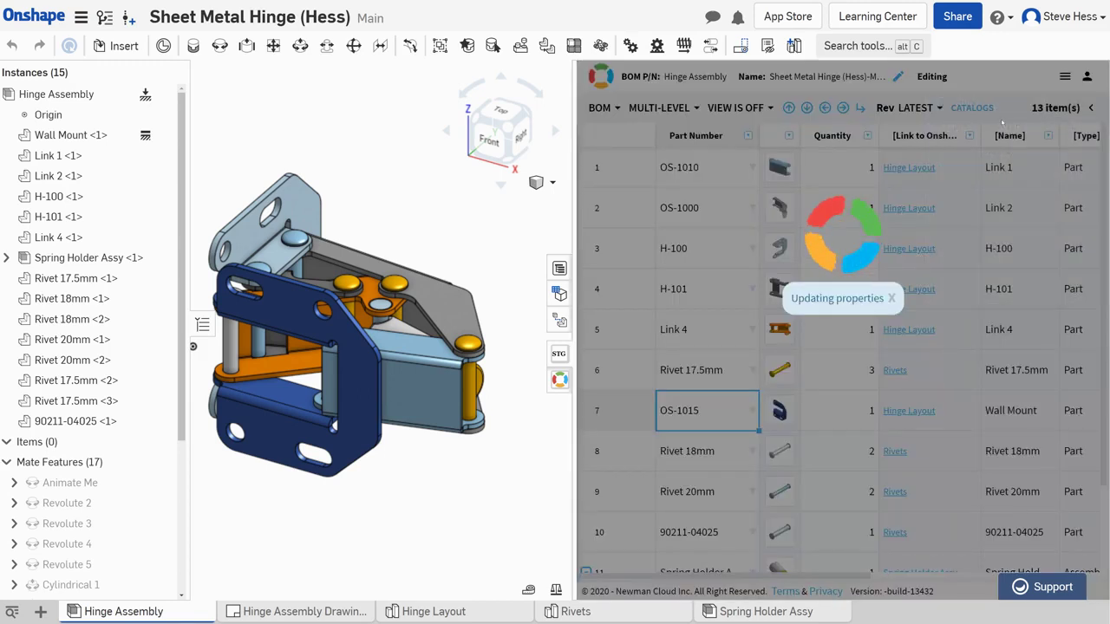